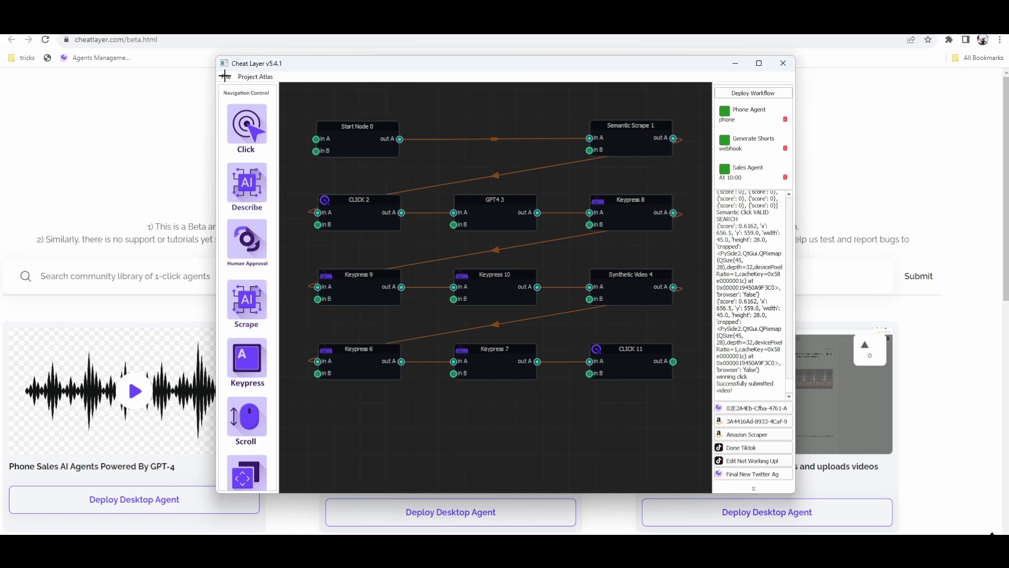
Run the Twitter marketing agent workflow from the File menu, launching the Cheat Layer X profile
left_click(224, 76)
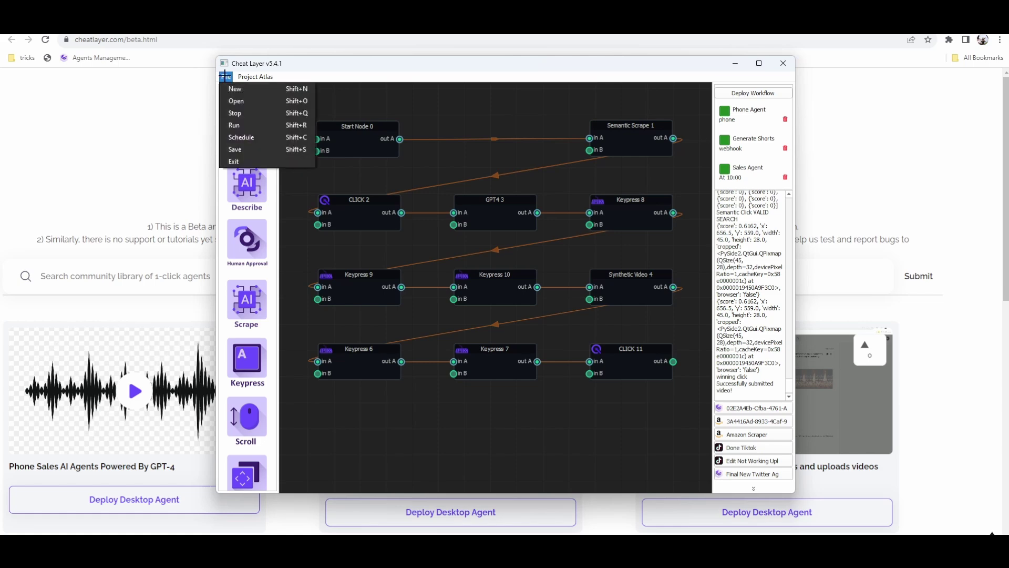
left_click(254, 126)
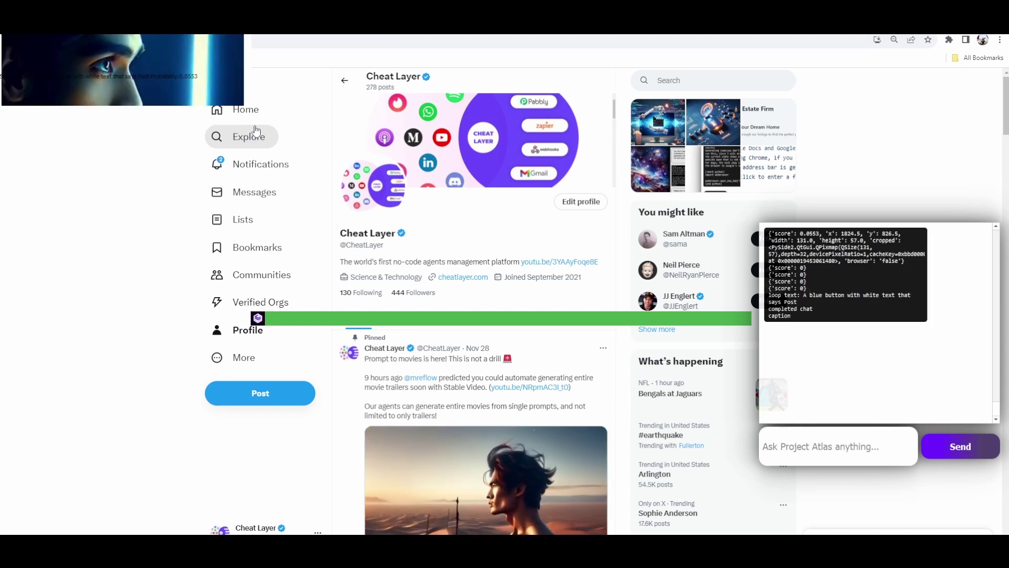
Compose the AI-generated movies tweet ending #Innovation #AI #Movies and move on to media
left_click(259, 395)
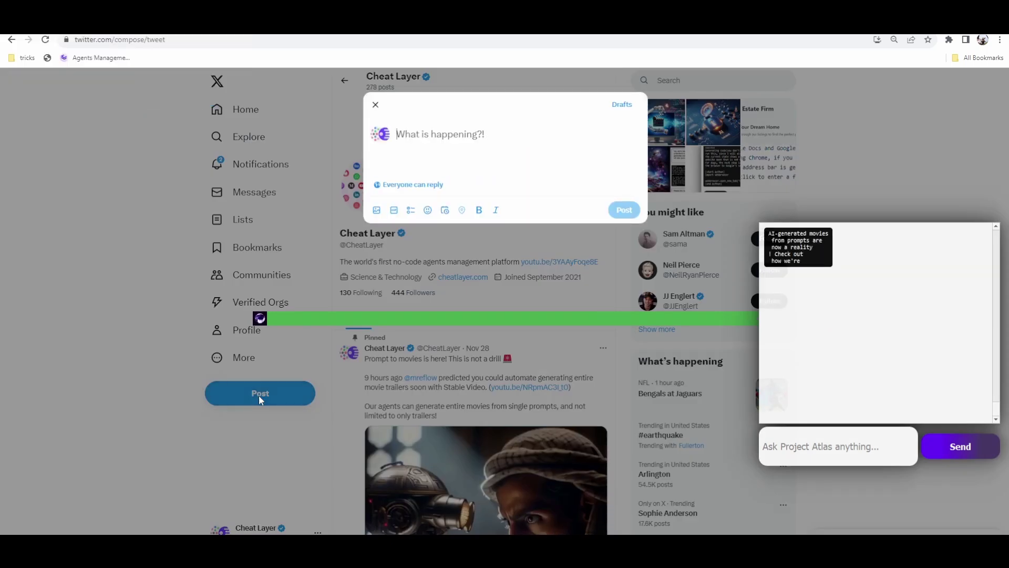
type("AI-generated movies from prompts are now a reality! Check out how we're pushing the boundaries of creativity #Innovation #AI #Movies")
key("Tab")
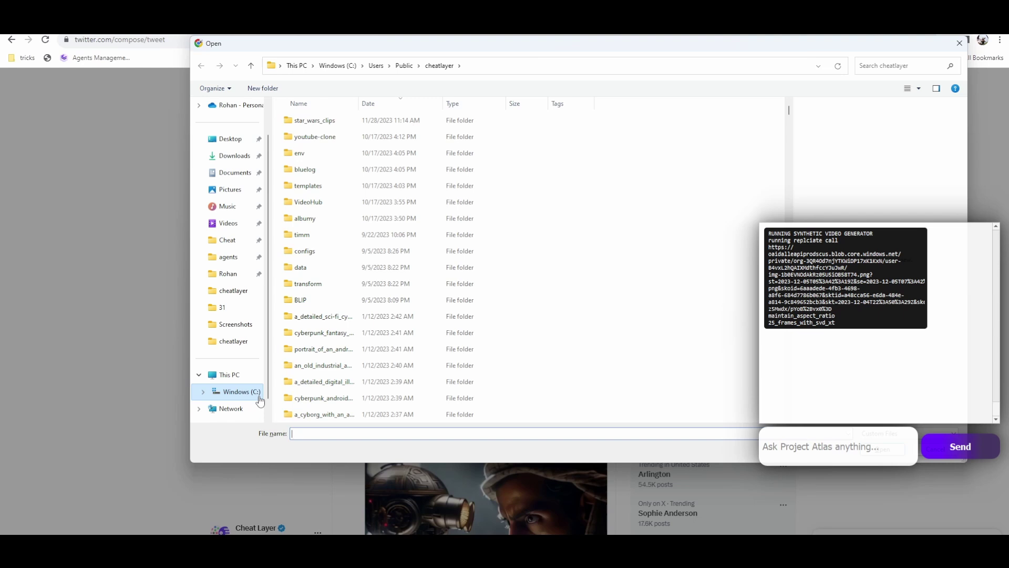
type("synthetic.mp4")
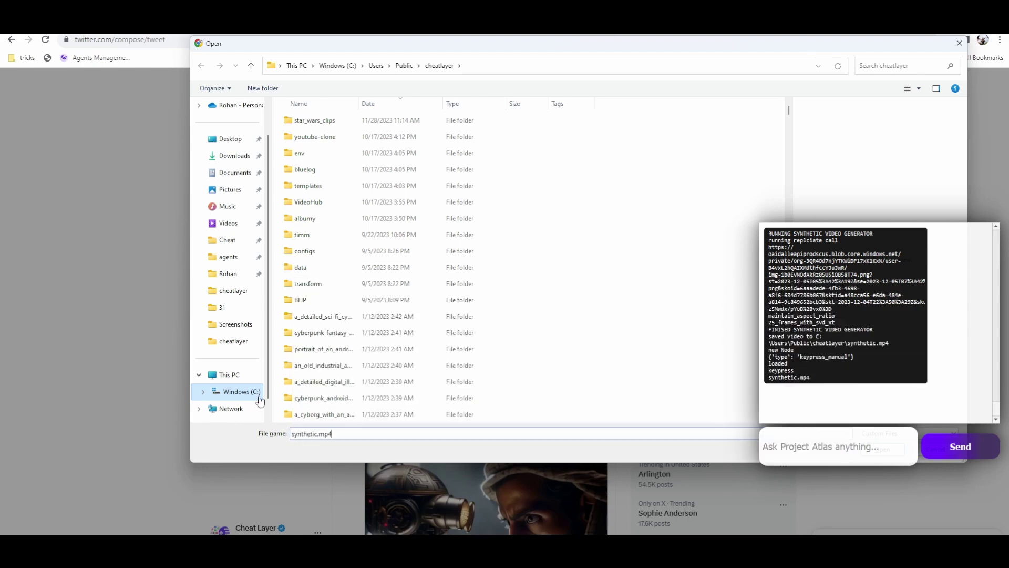
Attach the generated synthetic.mp4 video to the tweet draft and let it upload
key("Return")
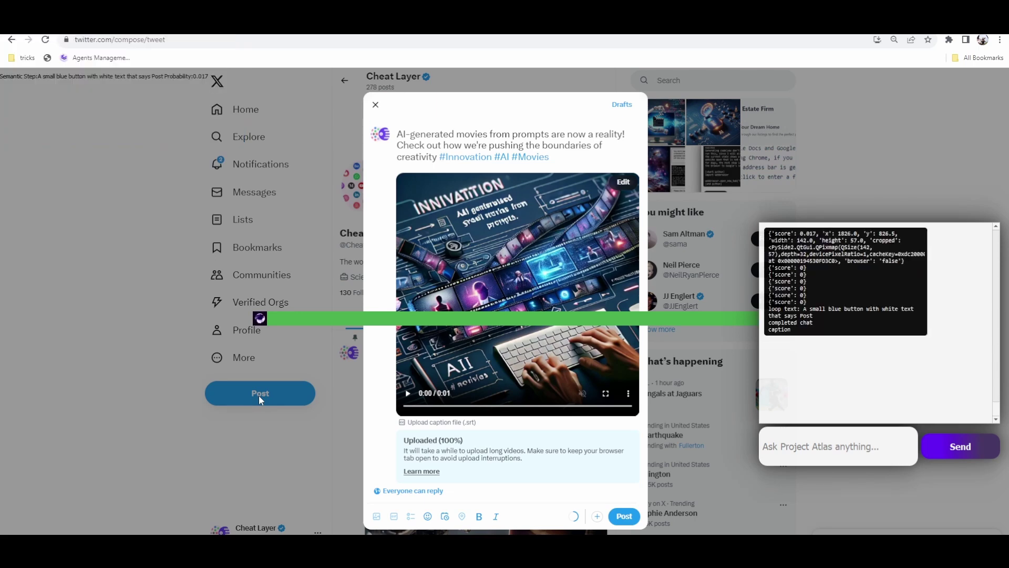
Publish the AI-generated movies tweet with its video to the Cheat Layer profile
left_click(623, 520)
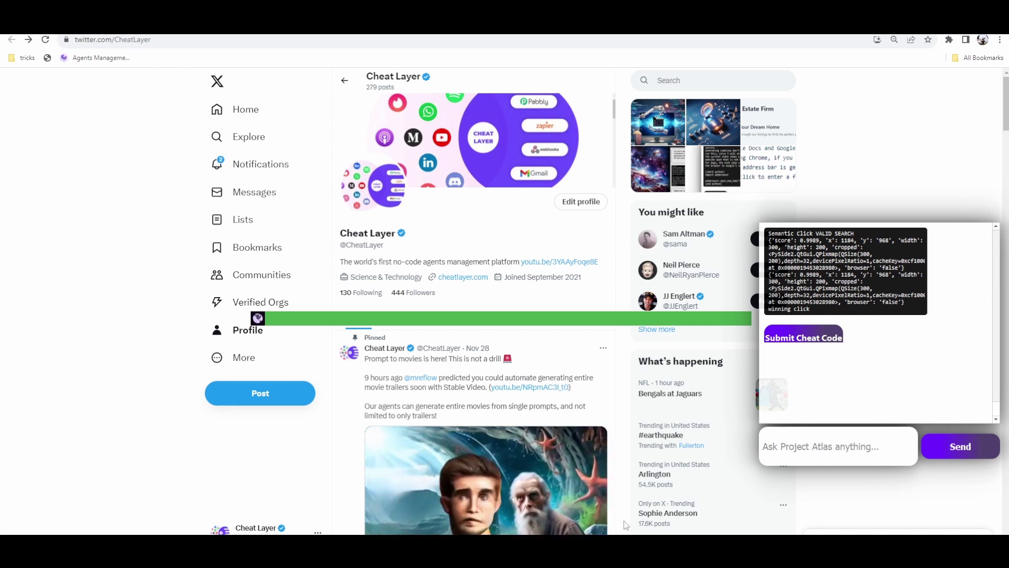
scroll(694, 479, "down", 4)
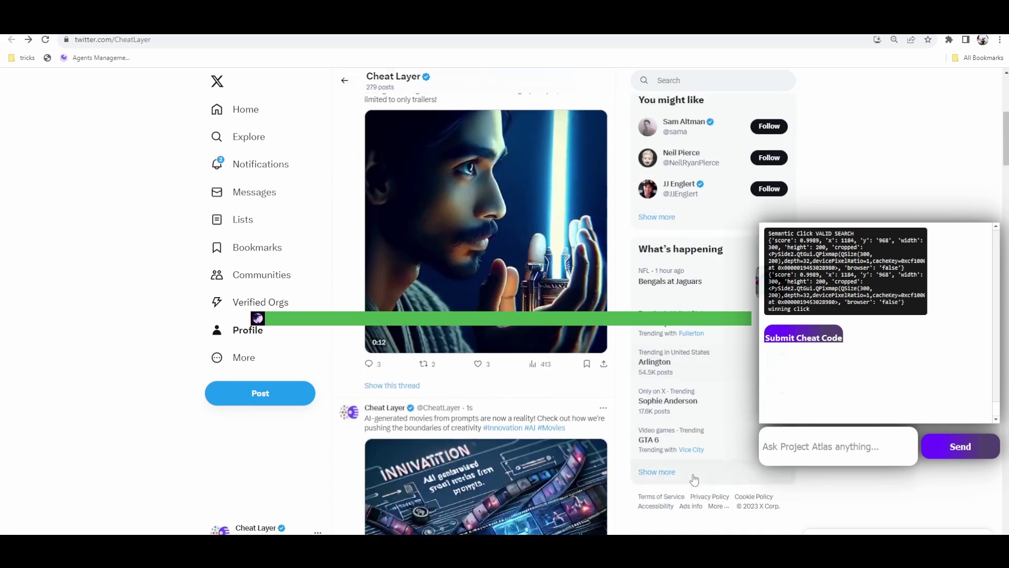
scroll(692, 479, "down", 3)
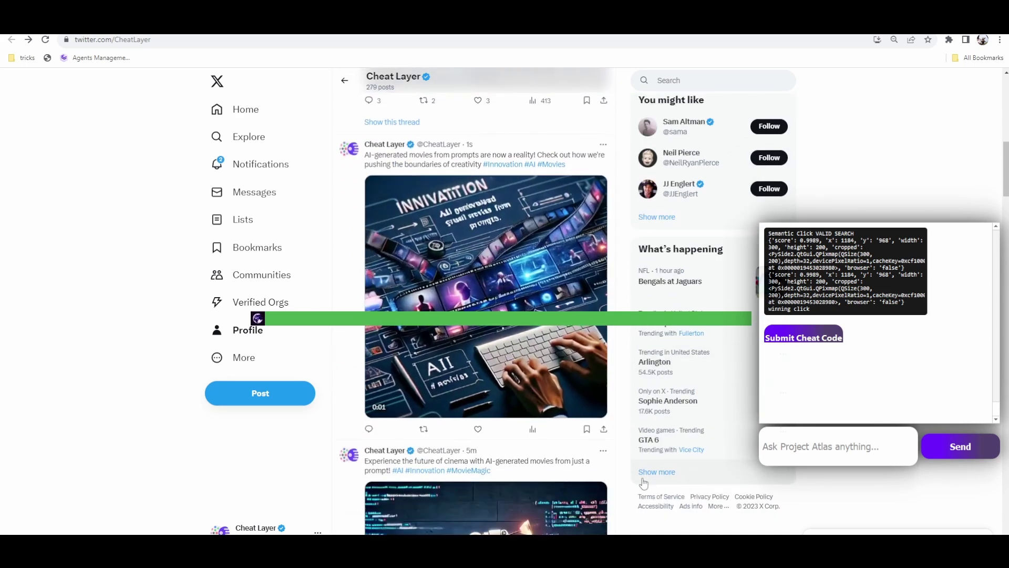
scroll(563, 457, "down", 3)
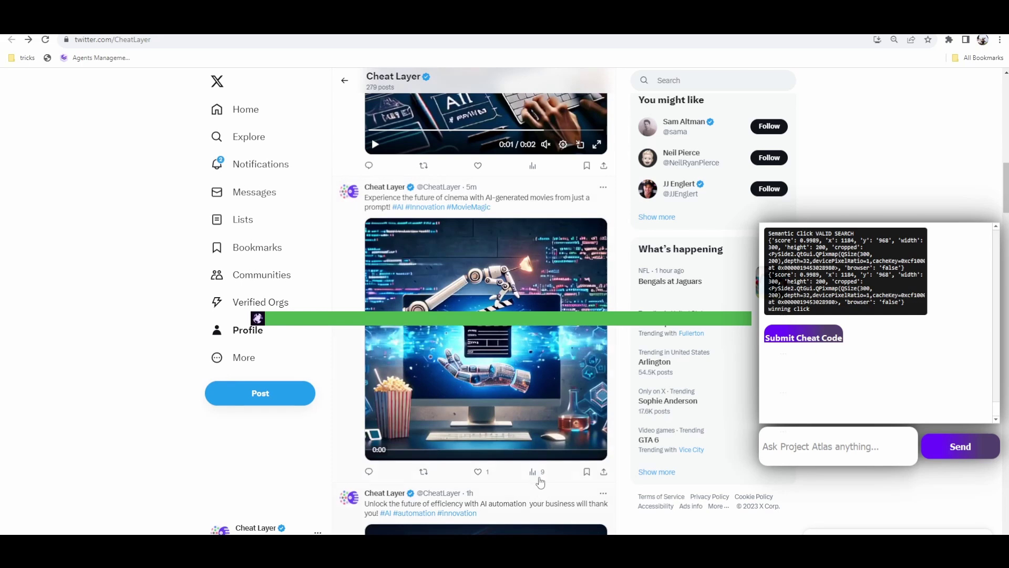
scroll(539, 479, "down", 3)
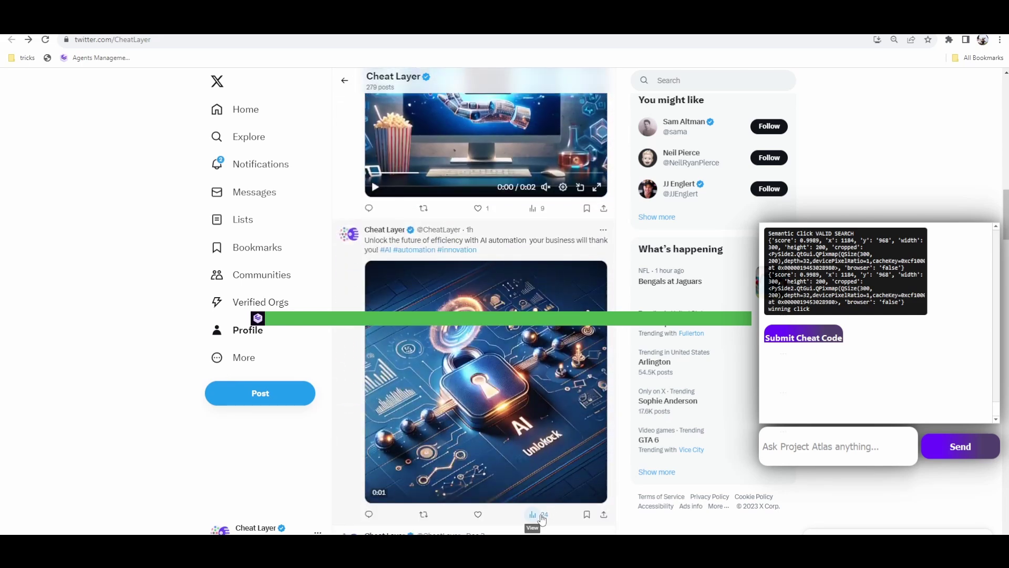
scroll(541, 518, "down", 4)
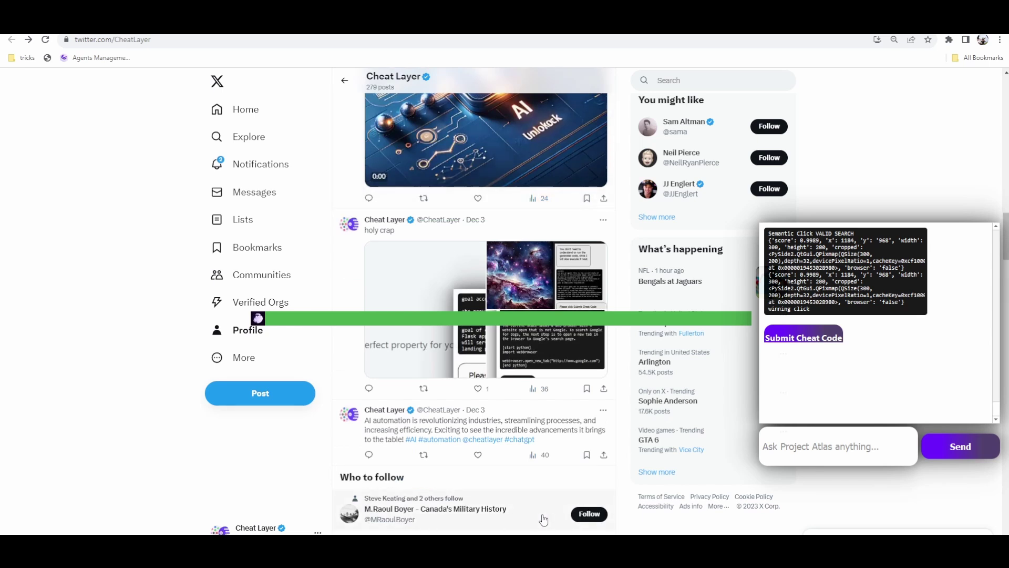
scroll(528, 495, "up", 1)
scroll(528, 495, "up", 2)
scroll(527, 495, "up", 3)
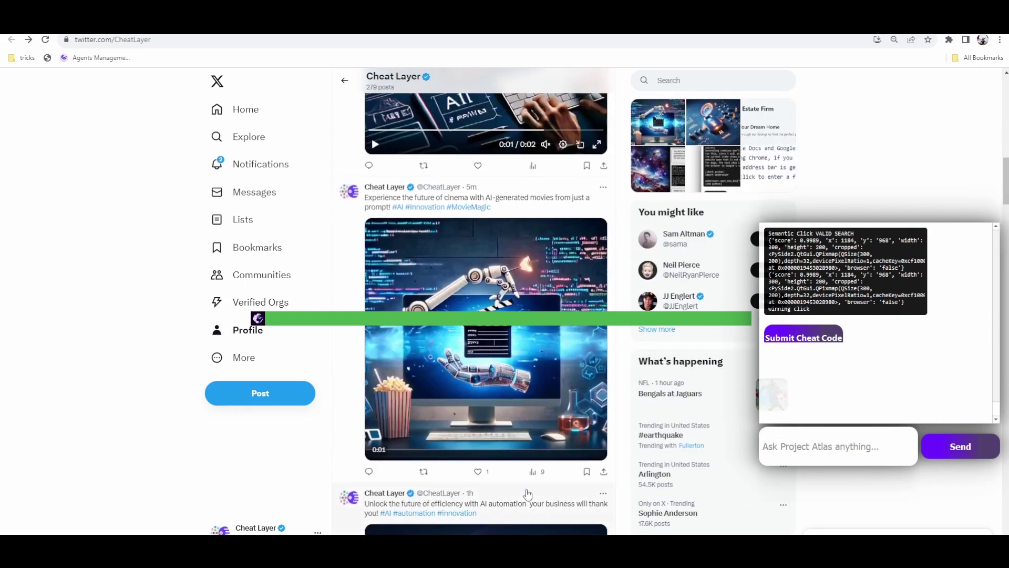
scroll(527, 495, "up", 3)
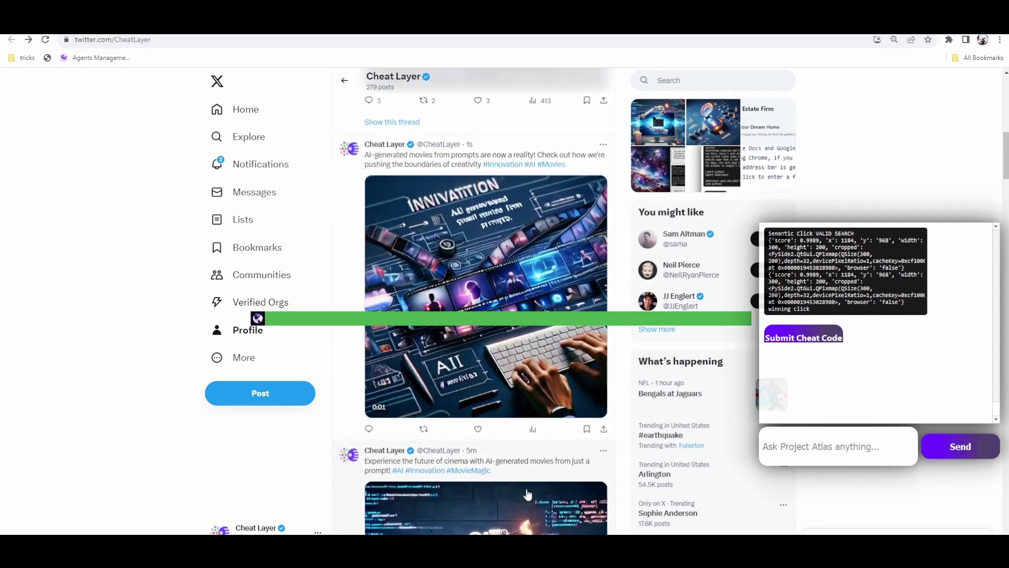
scroll(527, 496, "up", 1)
scroll(529, 491, "up", 3)
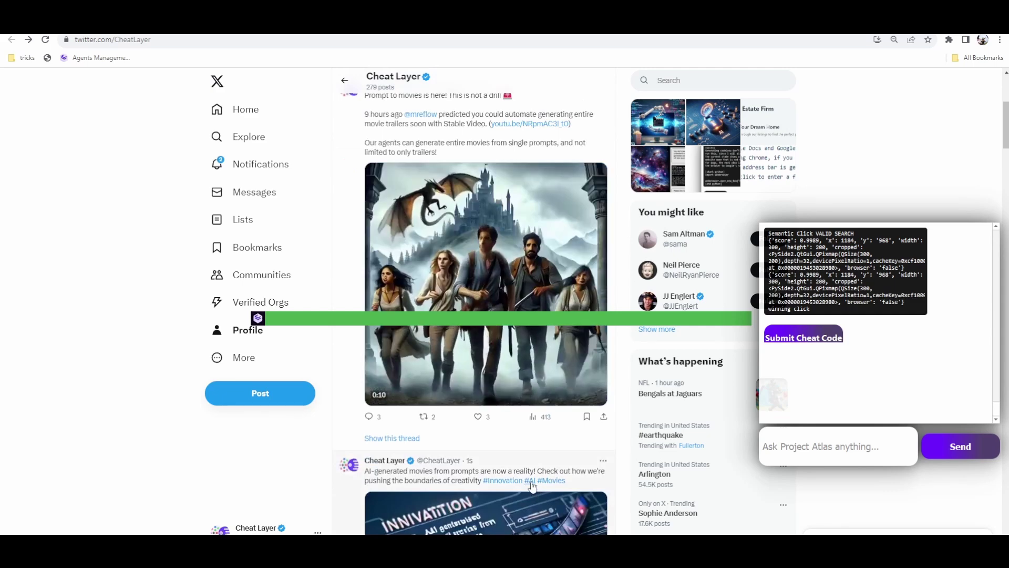
scroll(532, 488, "up", 3)
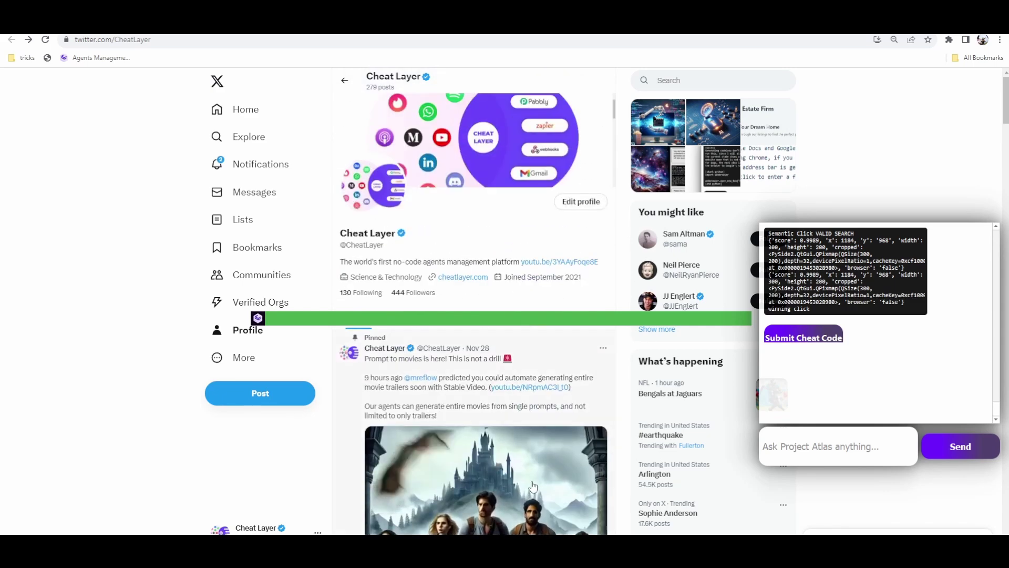
Bring Cheat Layer to front and inspect Start Node 0, which launches Chrome to the X profile
left_click(643, 509)
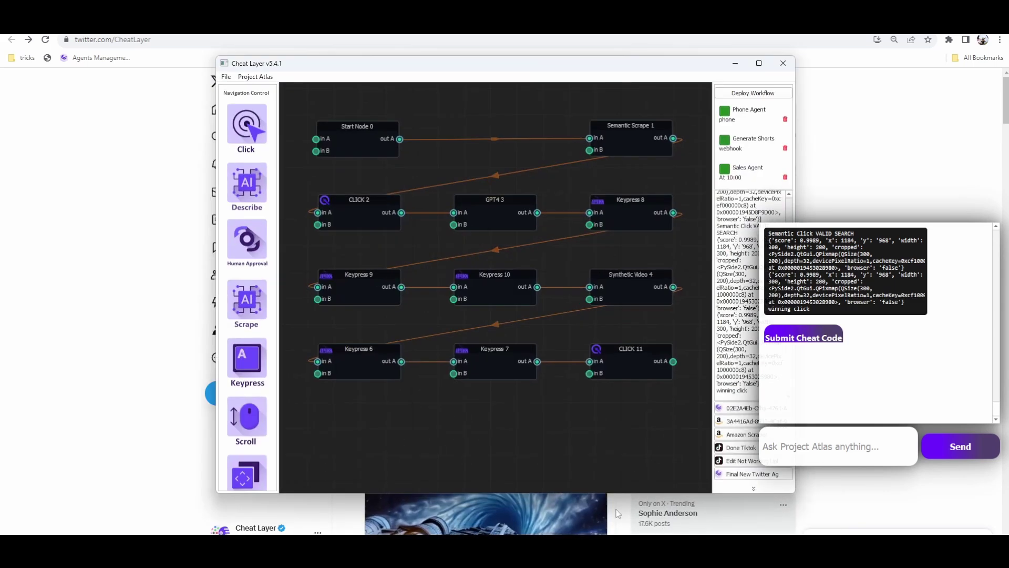
double_click(363, 136)
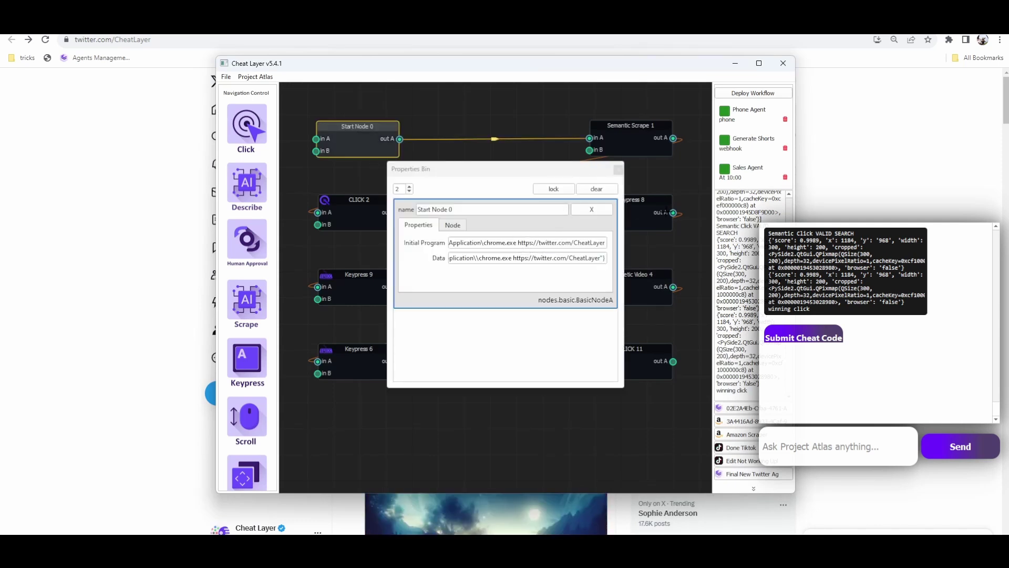
left_click(619, 169)
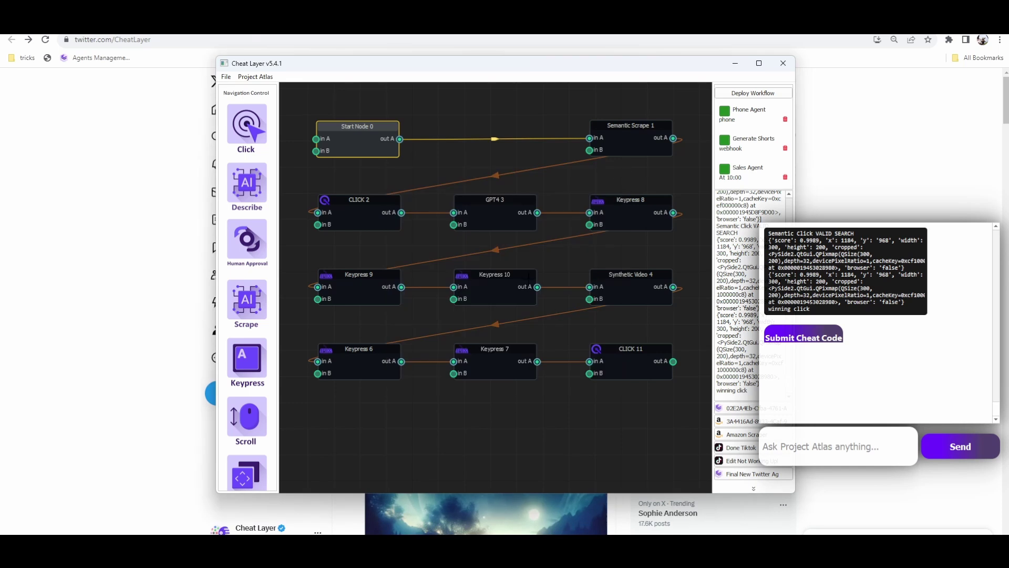
Review the GPT4 3 prompt settings and the Synthetic Video 4 node properties
double_click(500, 208)
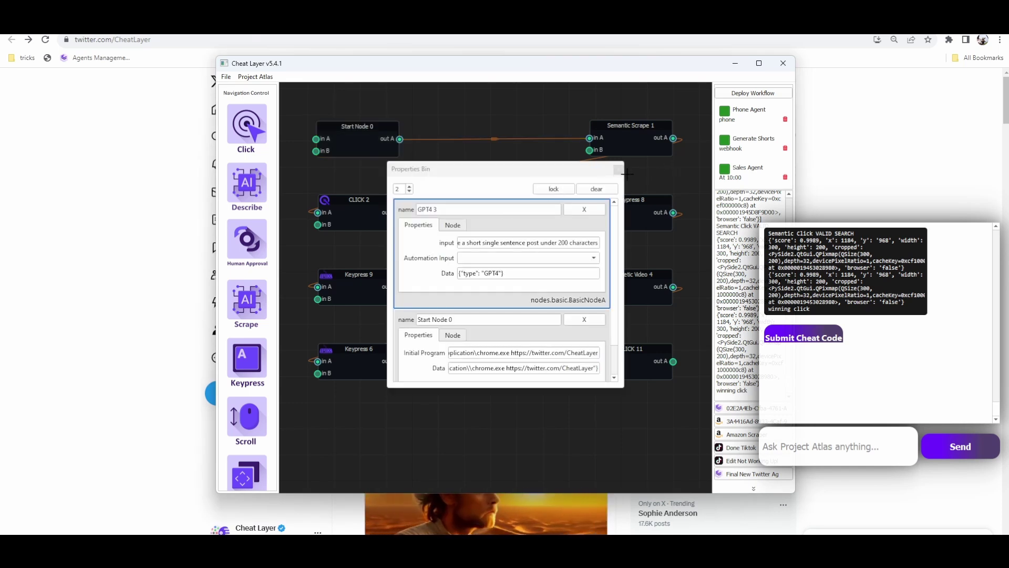
left_click(619, 169)
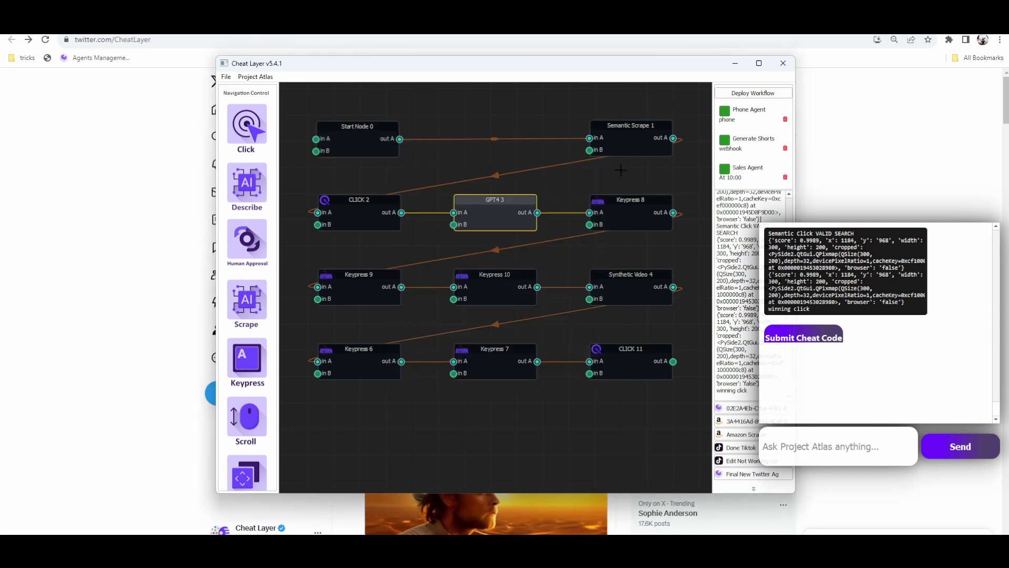
double_click(637, 290)
left_click(619, 170)
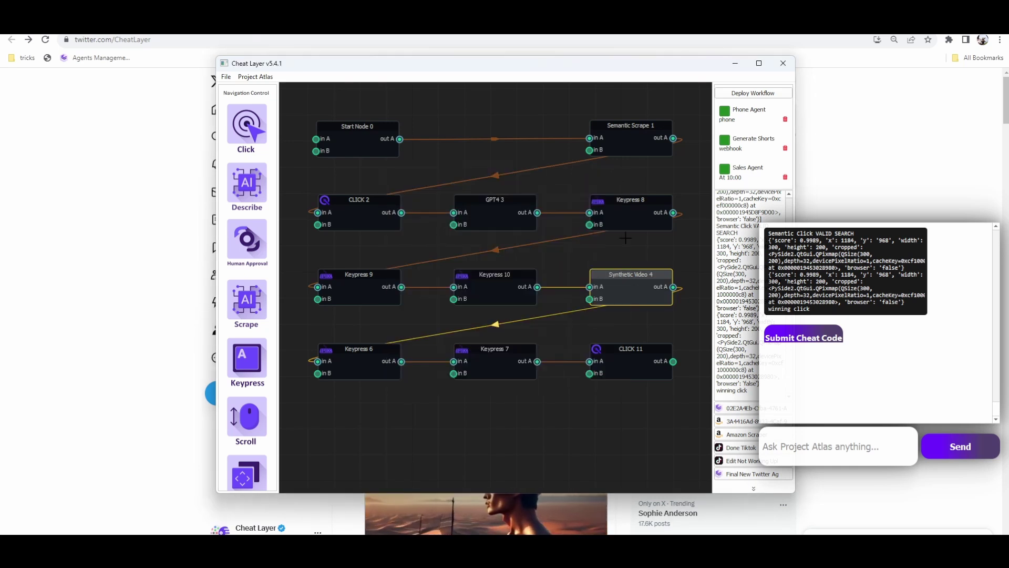